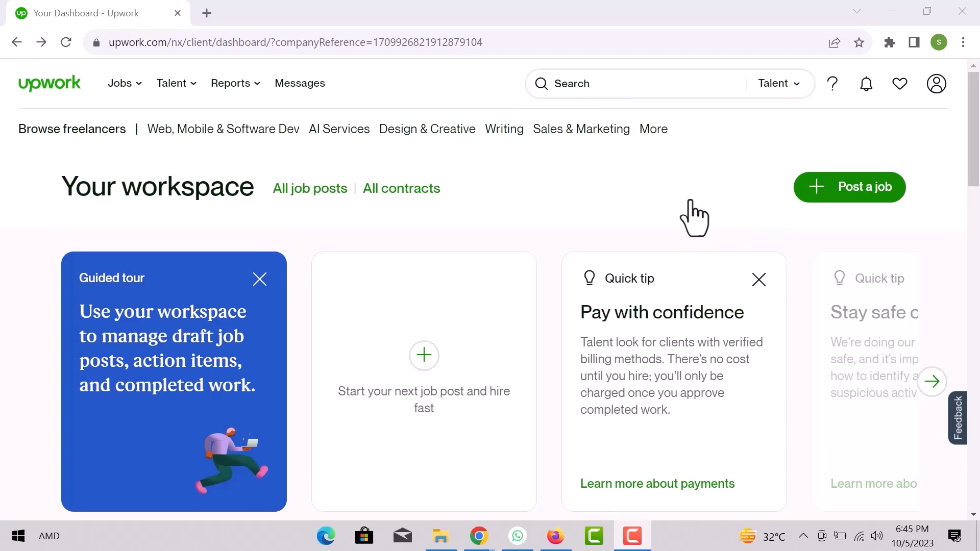
# Step: Start a new job post, title it "Video Editing" and continue to the skills page
pyautogui.click(846, 188)
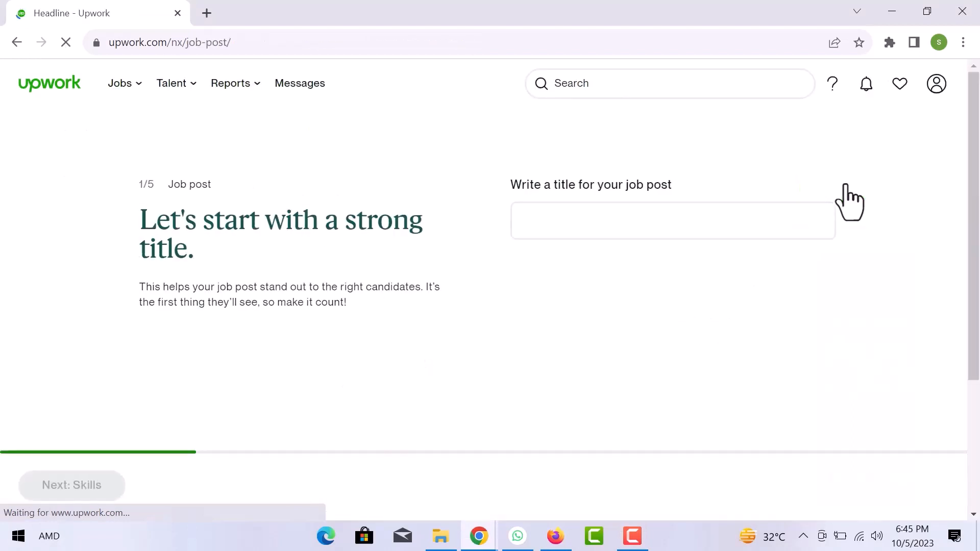
pyautogui.click(749, 221)
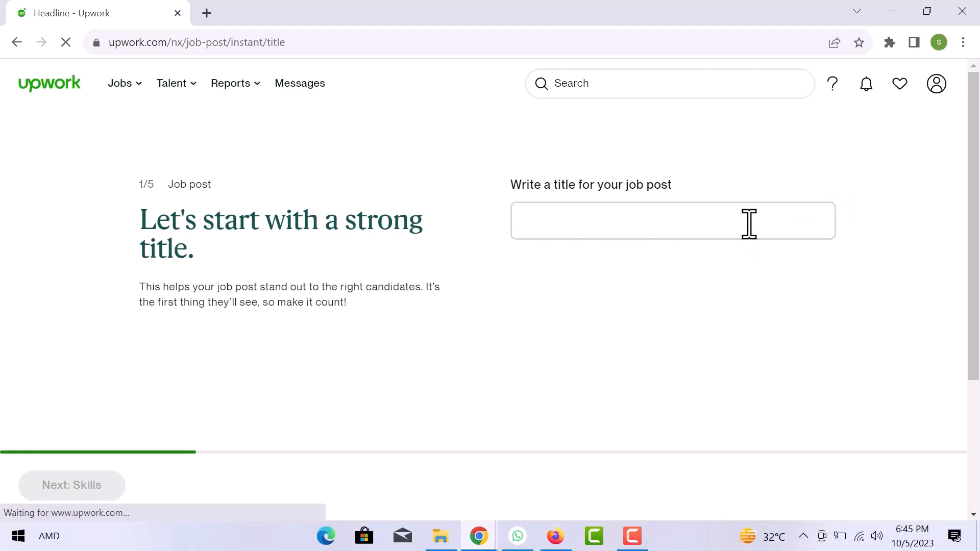
pyautogui.write('Video')
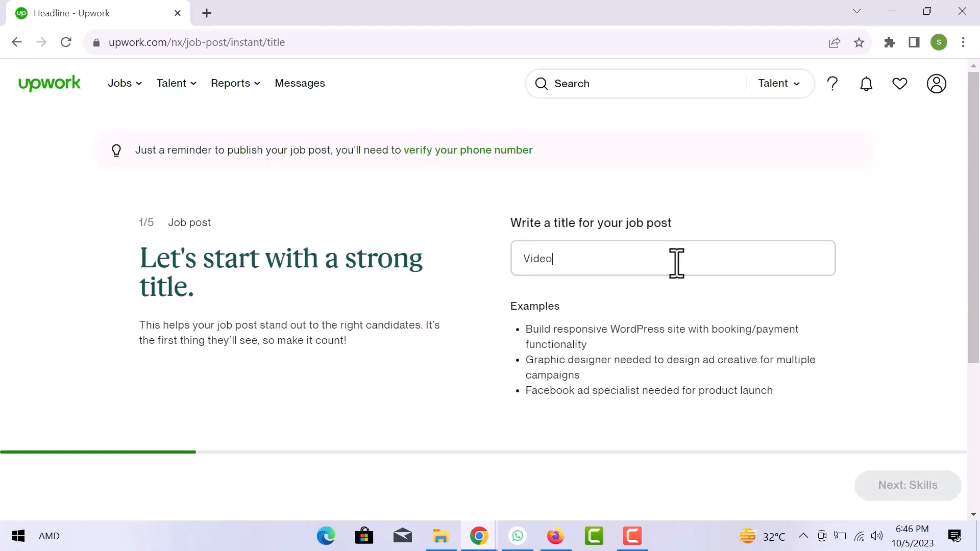
pyautogui.write(' Editing')
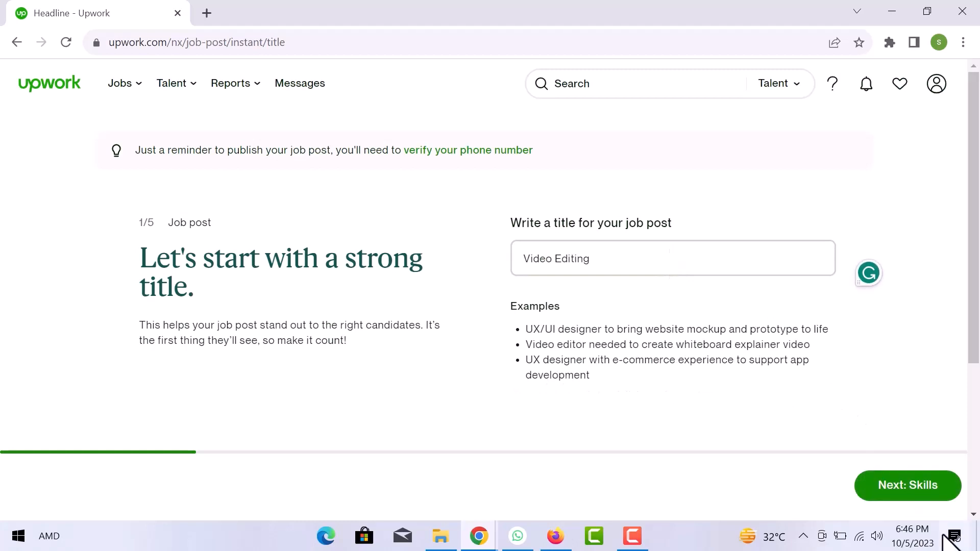
pyautogui.click(928, 494)
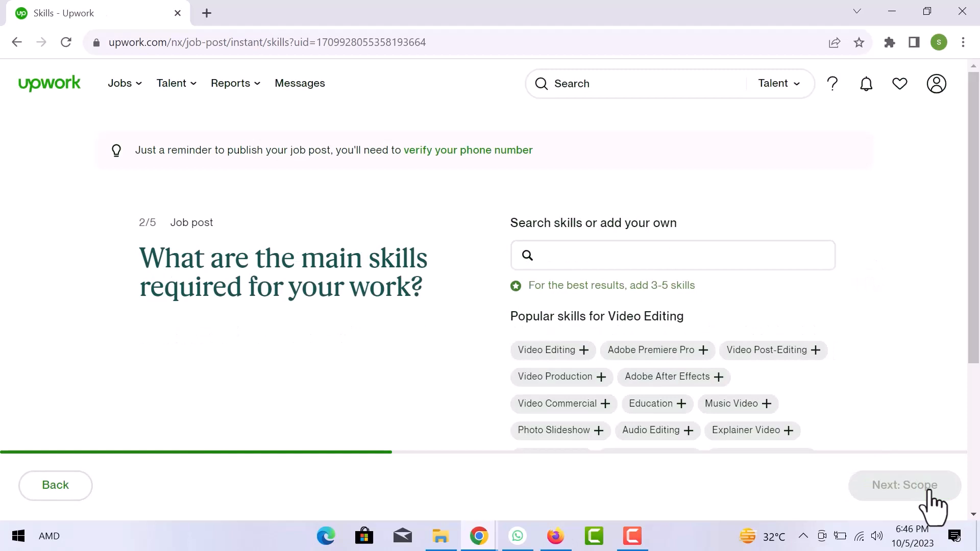
# Step: Add the skills Video Editing, Adobe Premiere Pro, Video Post-Editing and Explainer Video, and continue to the scope page
pyautogui.click(541, 354)
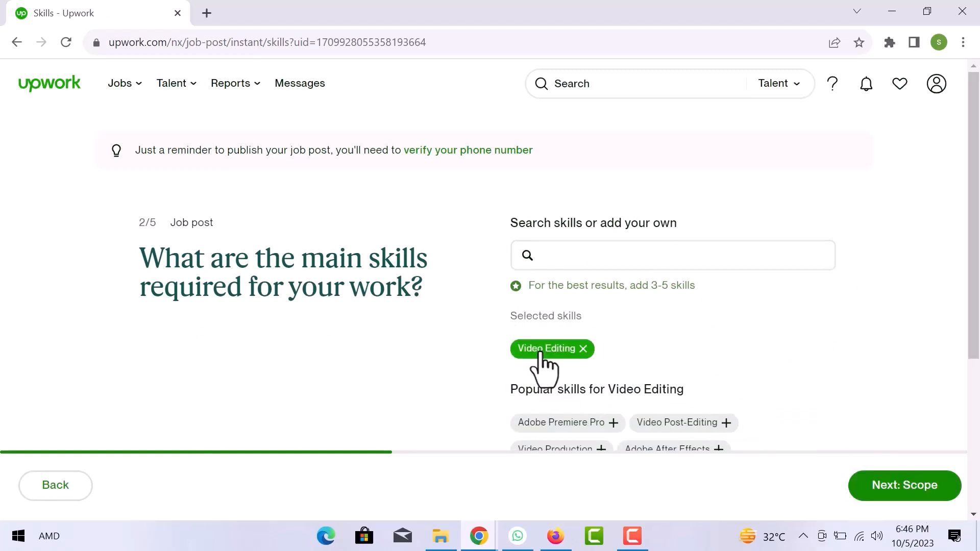
pyautogui.scroll(-3, 545, 367)
pyautogui.click(561, 194)
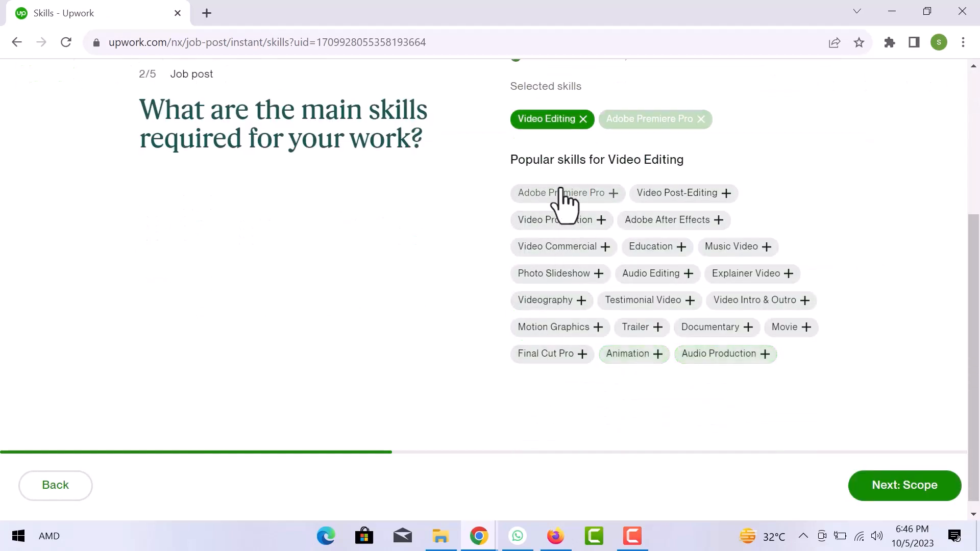
pyautogui.click(561, 194)
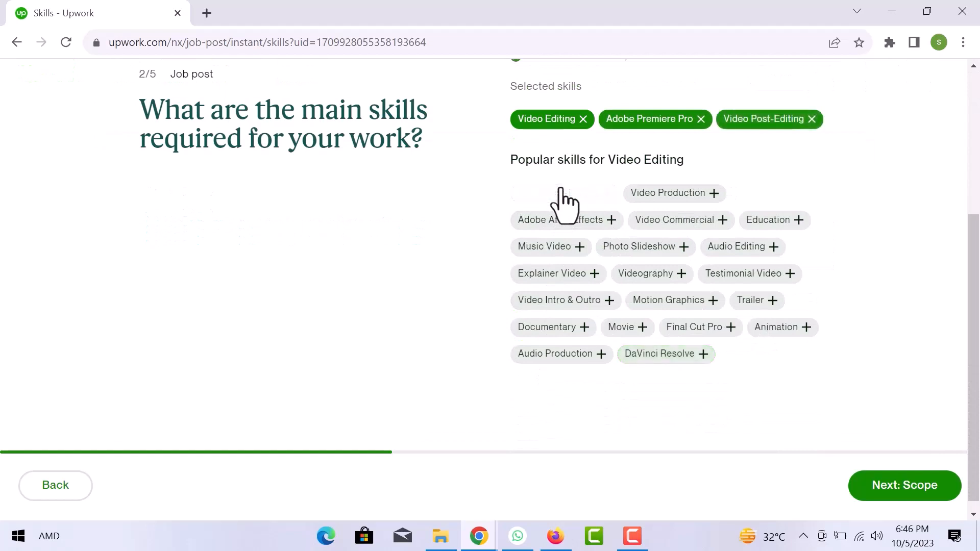
pyautogui.click(737, 250)
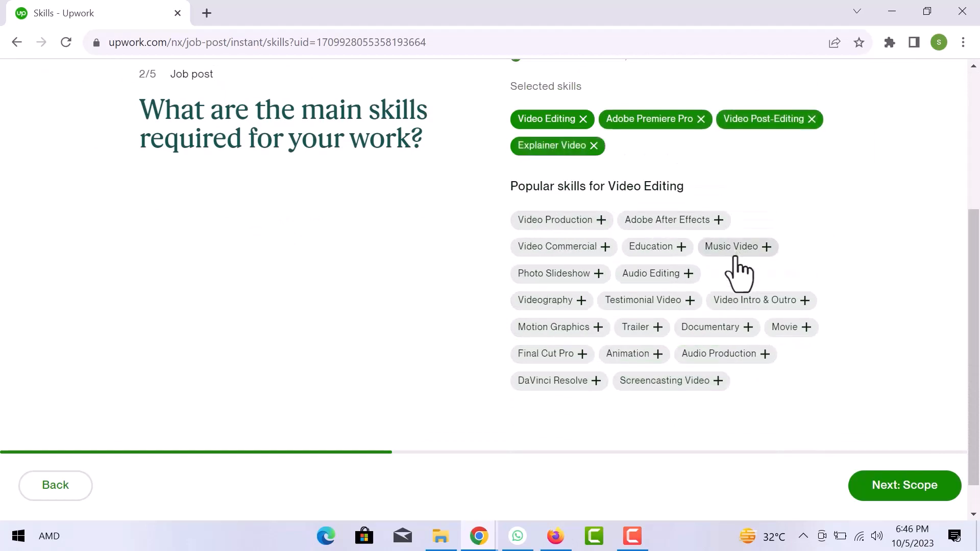
pyautogui.click(910, 486)
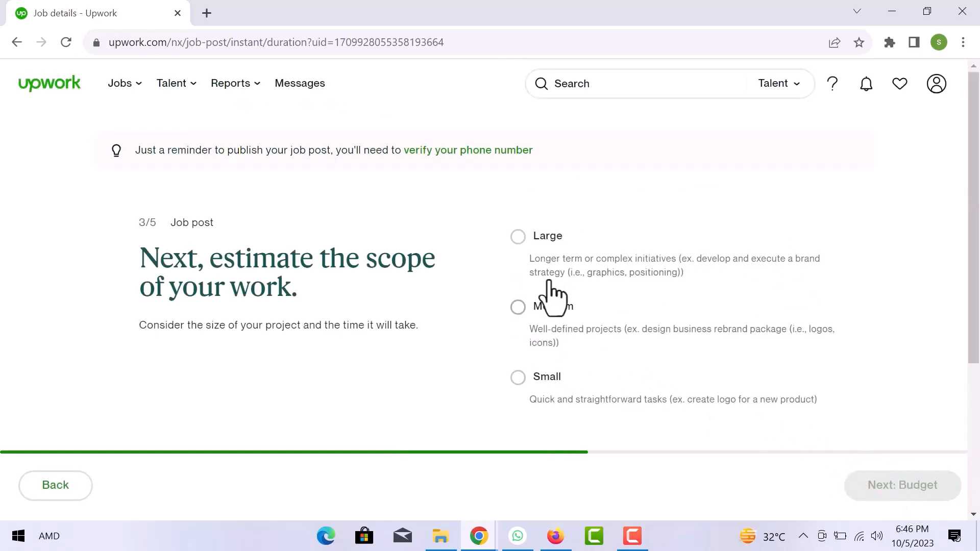
# Step: Set the scope to Large, 3 to 6 months, Intermediate level and contract-to-hire opportunity, and continue to the budget page
pyautogui.click(520, 239)
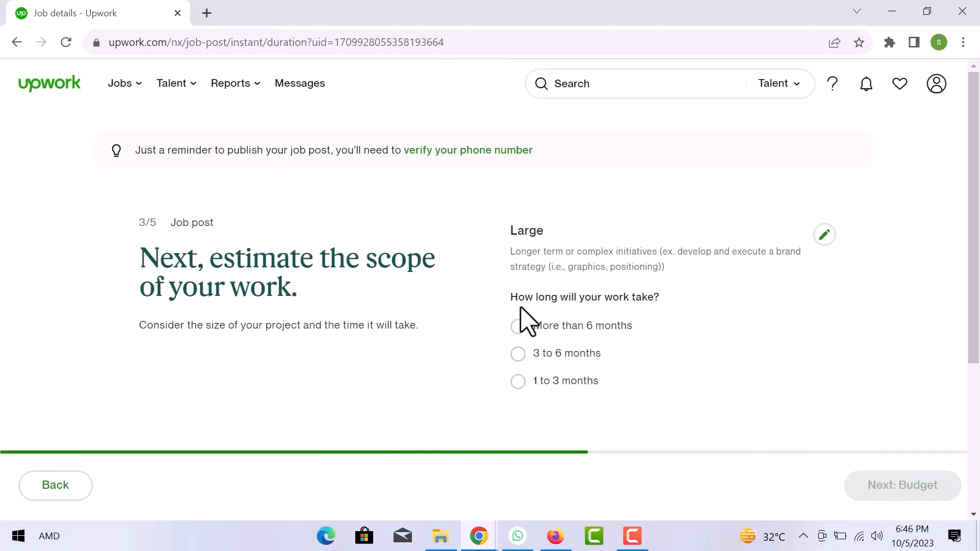
pyautogui.scroll(-1, 523, 331)
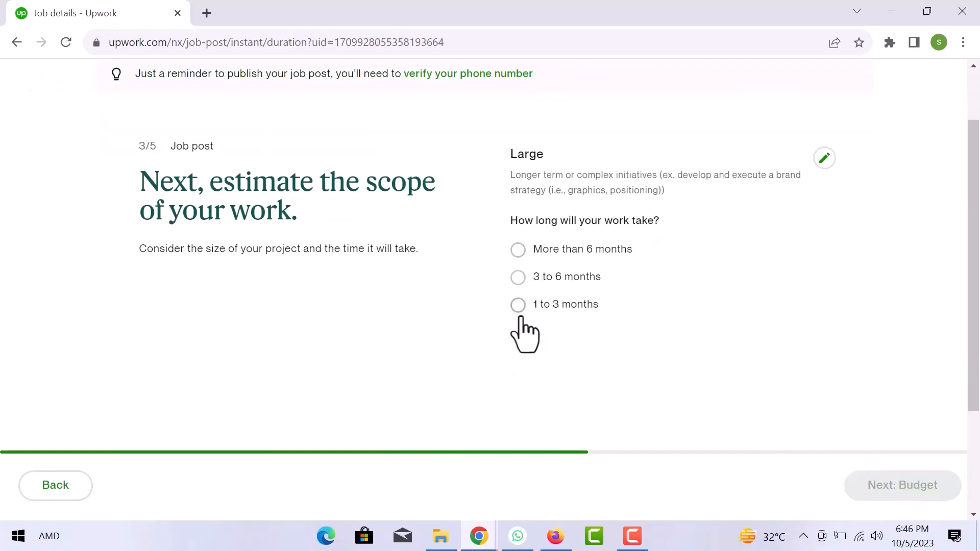
pyautogui.click(520, 277)
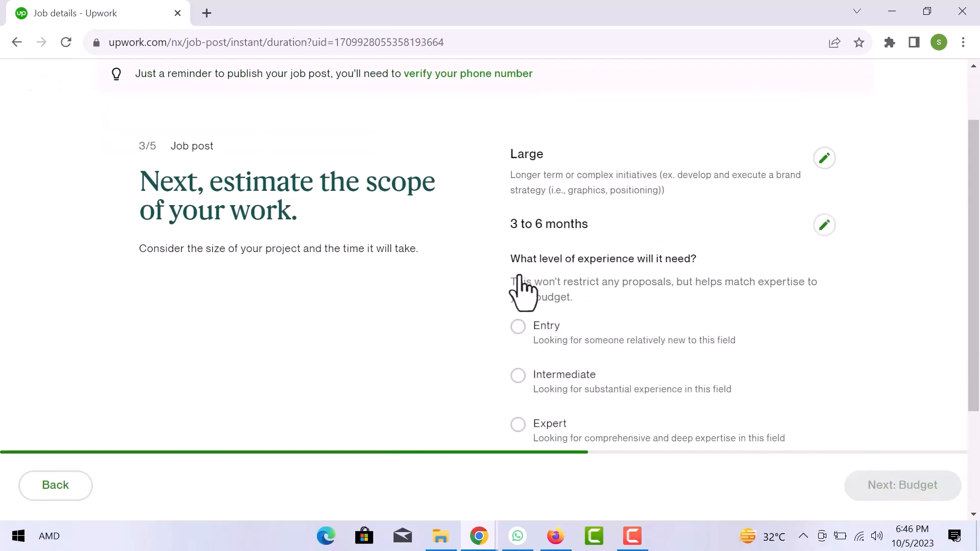
pyautogui.scroll(-2, 519, 276)
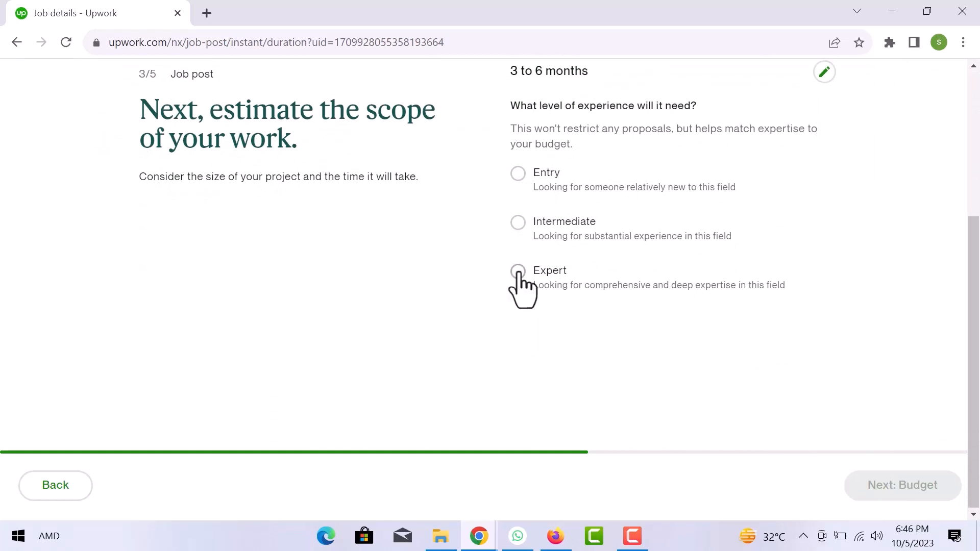
pyautogui.click(517, 223)
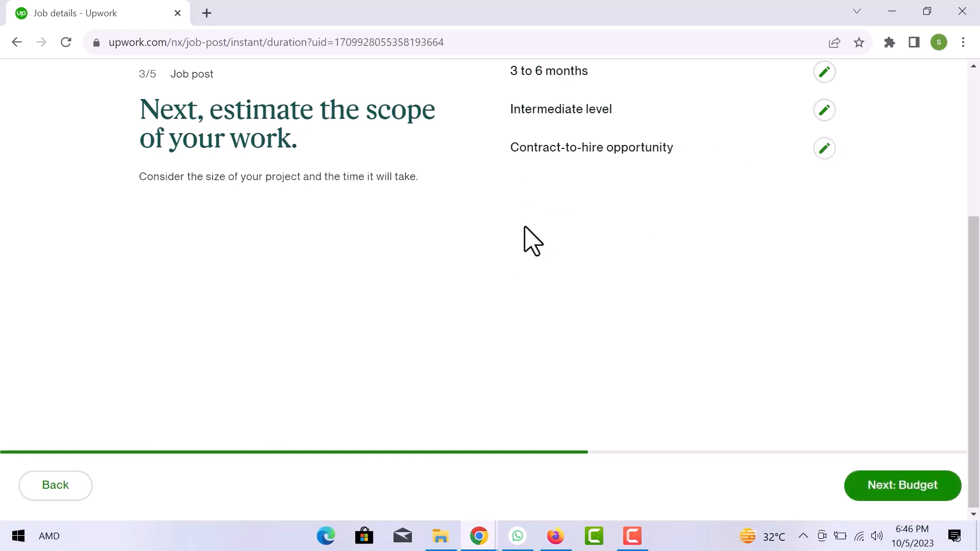
pyautogui.click(911, 505)
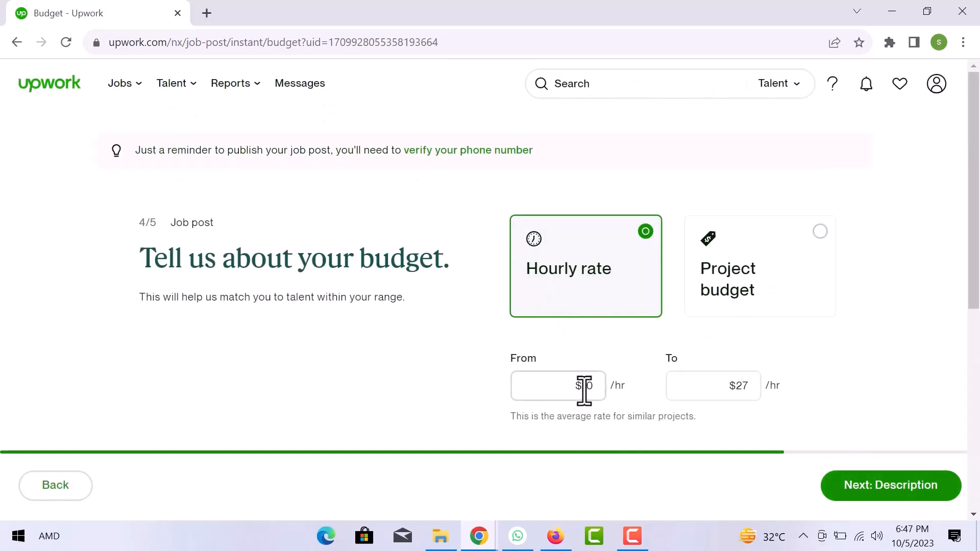
# Step: Set the upper limit of the hourly rate to $25 and continue to the description page
pyautogui.scroll(-3, 584, 386)
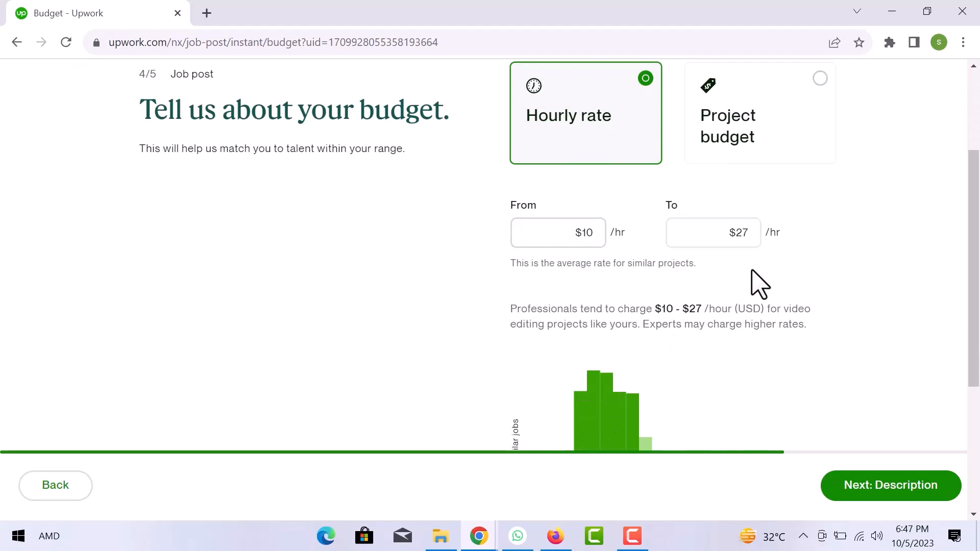
pyautogui.moveTo(753, 232); pyautogui.dragTo(740, 235)
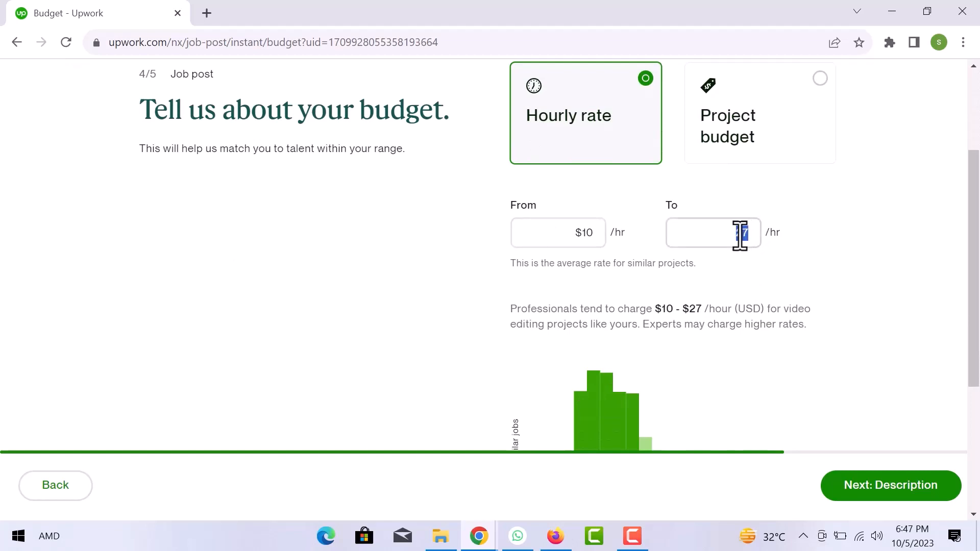
pyautogui.press('BackSpace')
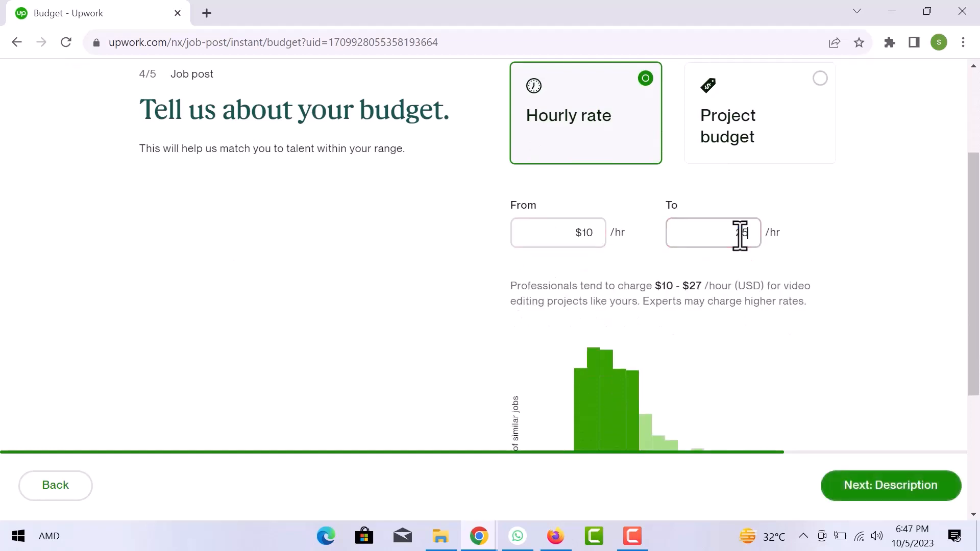
pyautogui.write('25')
pyautogui.scroll(-4, 656, 343)
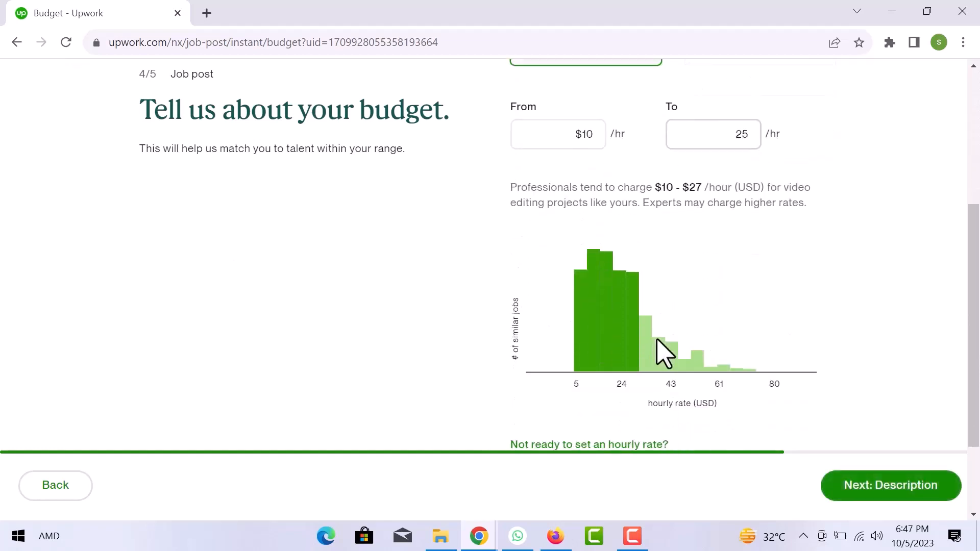
pyautogui.click(905, 494)
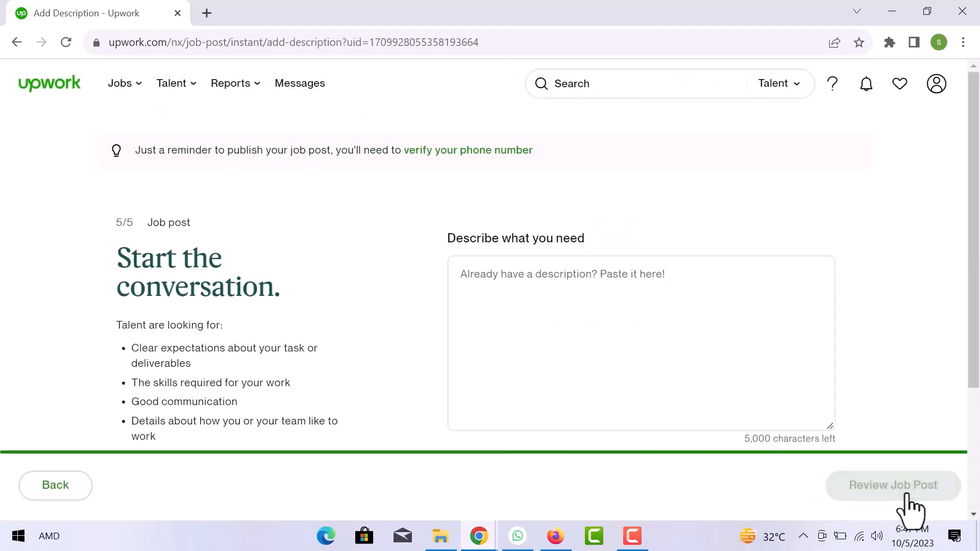
# Step: Enter the video editor job description with responsibilities, requirements and bonus points, and continue to the job post review
pyautogui.click(640, 304)
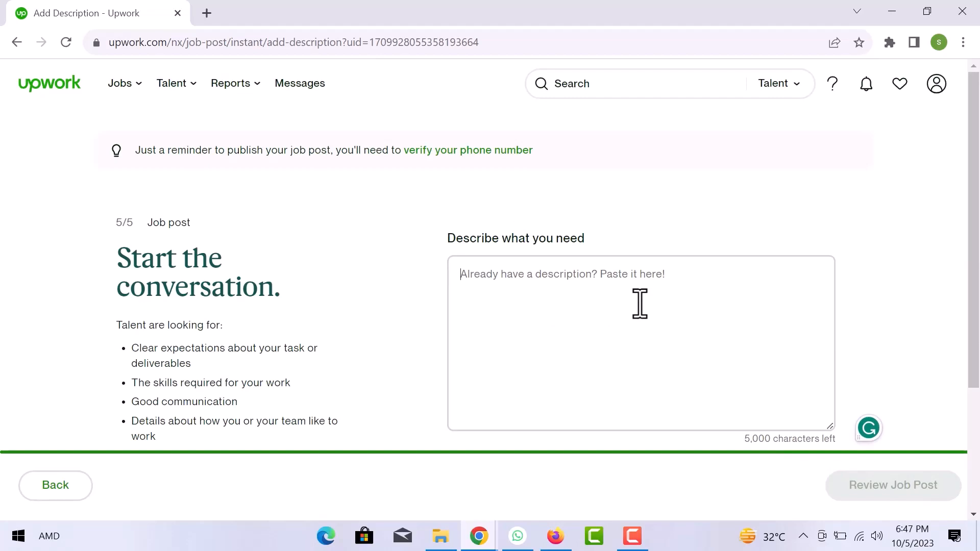
pyautogui.write('We are looking for a talented and experienced video editor to join our team. The ideal candidate will have a strong portfolio of work and a deep understanding of the video editing process.  Responsibilities:  Edit raw video footage into polished and professional videos Add music, sound effects, and graphics to videos Create and implement color correction and grading Export videos in a variety of formats Requirements:  2+ years of experience in video editing Proficiency in Adobe Premiere Pro and After Effects Excellent communication and interpersonal skills Ability to work independently and as part of a team Bonus Points:  Experience with motion graphics and animation Experience with social media video editing Experience with SEO optimization for videos')
pyautogui.scroll(5, 639, 304)
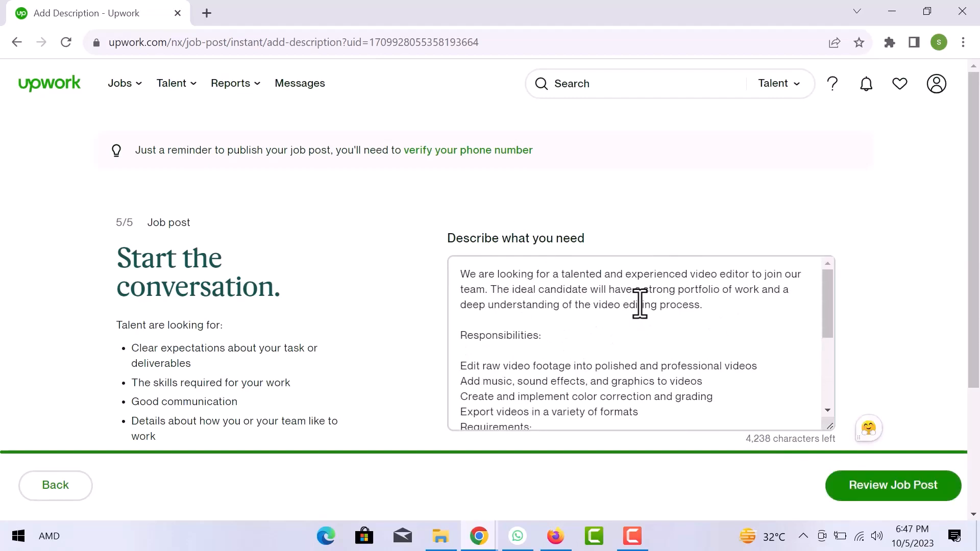
pyautogui.scroll(-4, 640, 303)
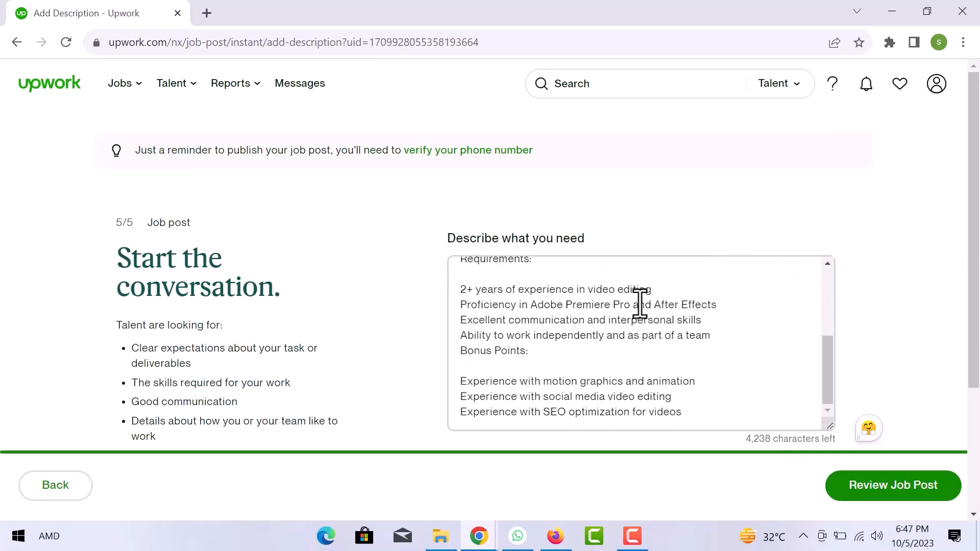
pyautogui.click(870, 486)
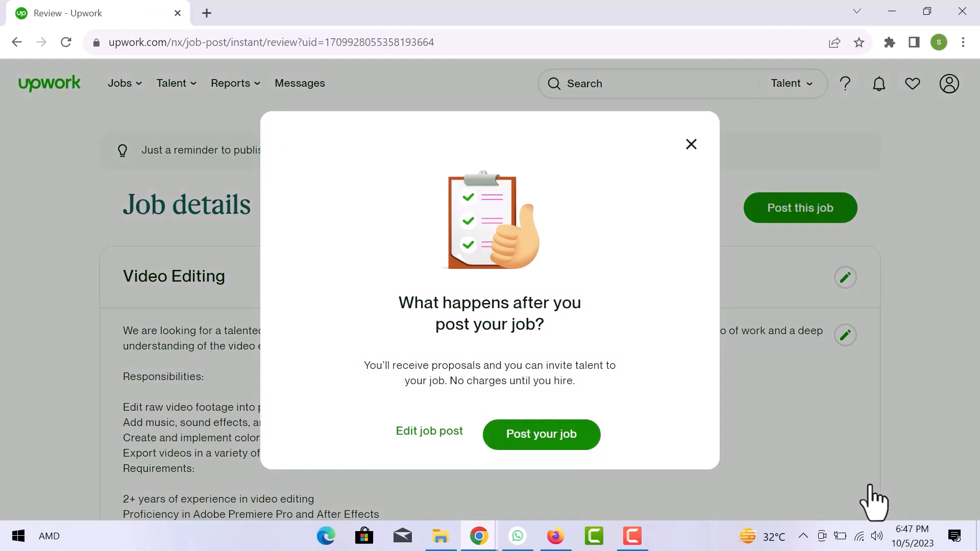
# Step: Close the posting notice and examine the job's description, category, skills, scope and budget, including the category editor
pyautogui.click(541, 437)
pyautogui.scroll(-5, 543, 361)
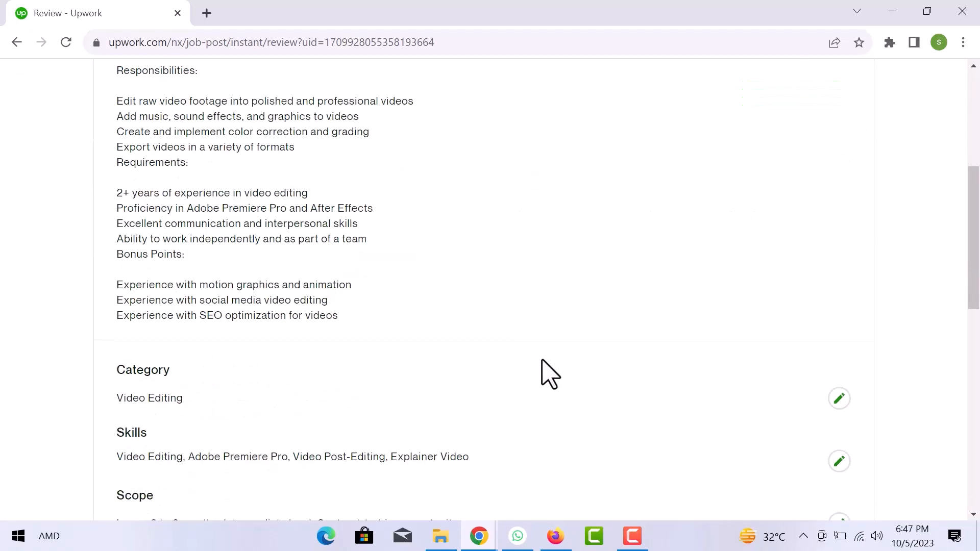
pyautogui.scroll(5, 542, 360)
pyautogui.scroll(-4, 540, 374)
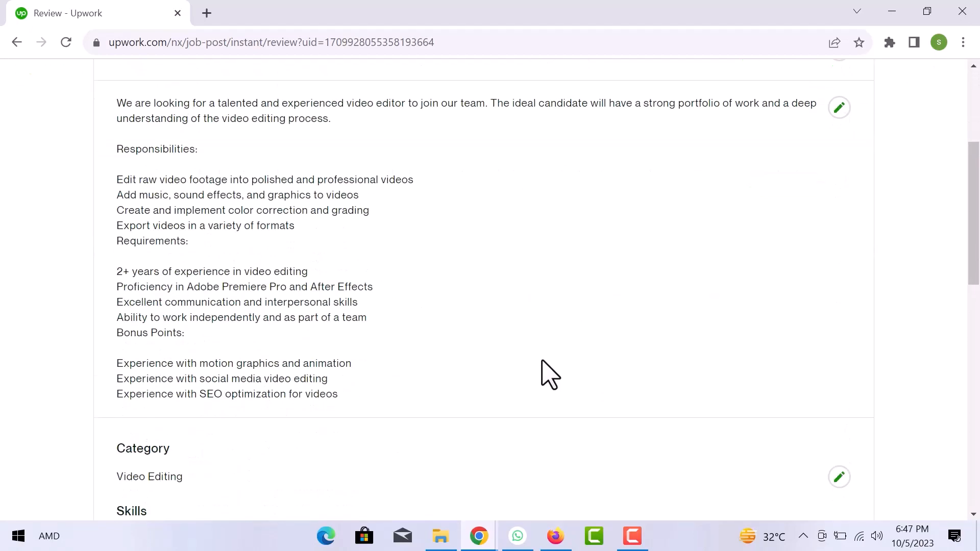
pyautogui.scroll(-4, 540, 374)
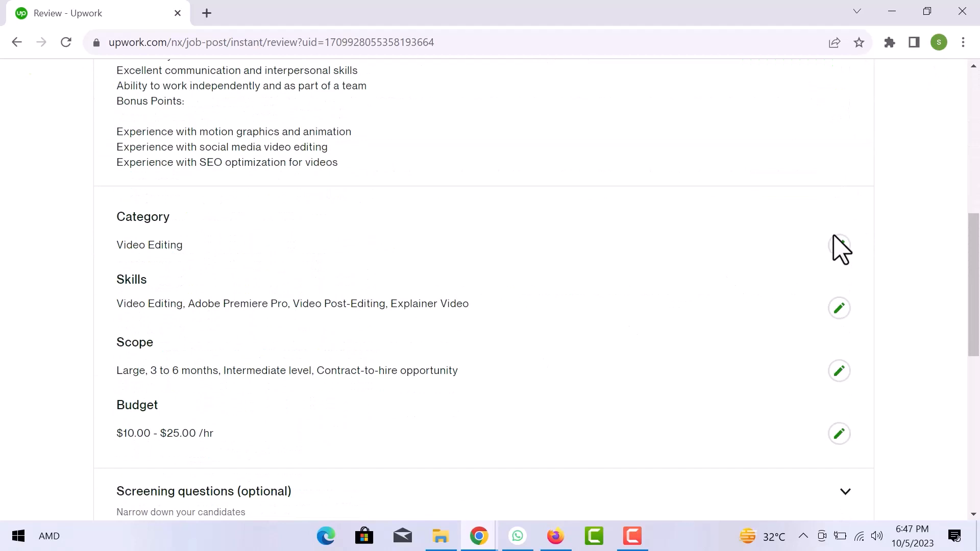
pyautogui.click(830, 252)
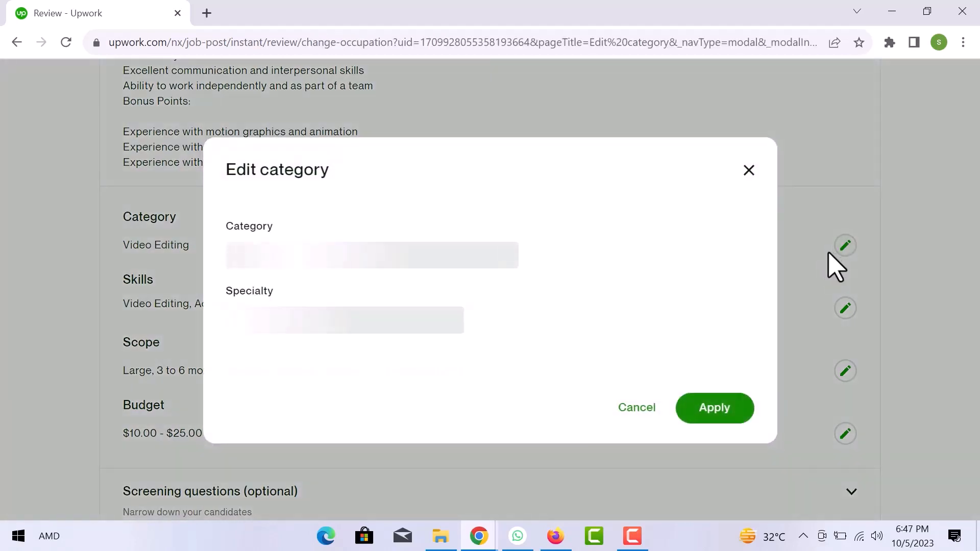
pyautogui.click(748, 170)
pyautogui.scroll(-3, 702, 332)
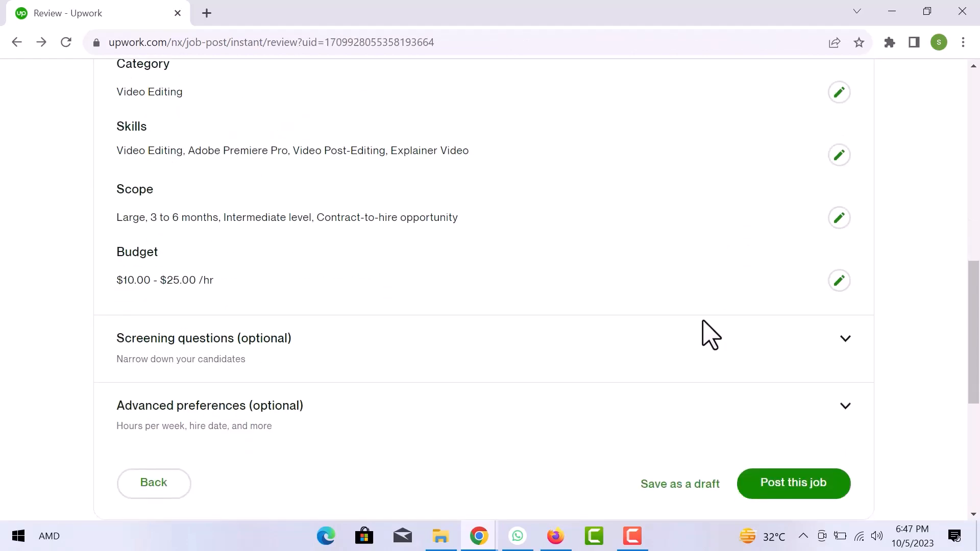
pyautogui.scroll(-3, 704, 321)
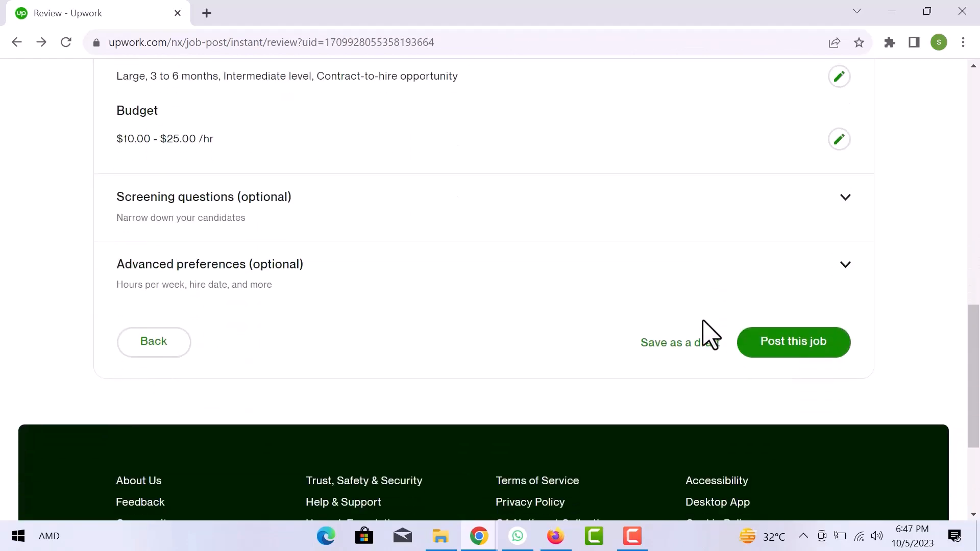
# Step: Add the suggested screening question "Describe your recent experience with similar projects"
pyautogui.click(845, 186)
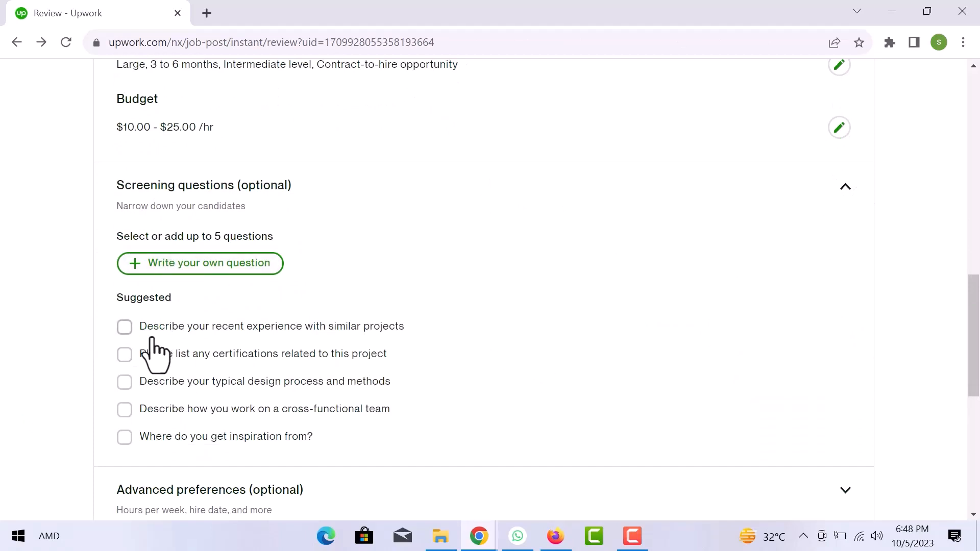
pyautogui.click(124, 329)
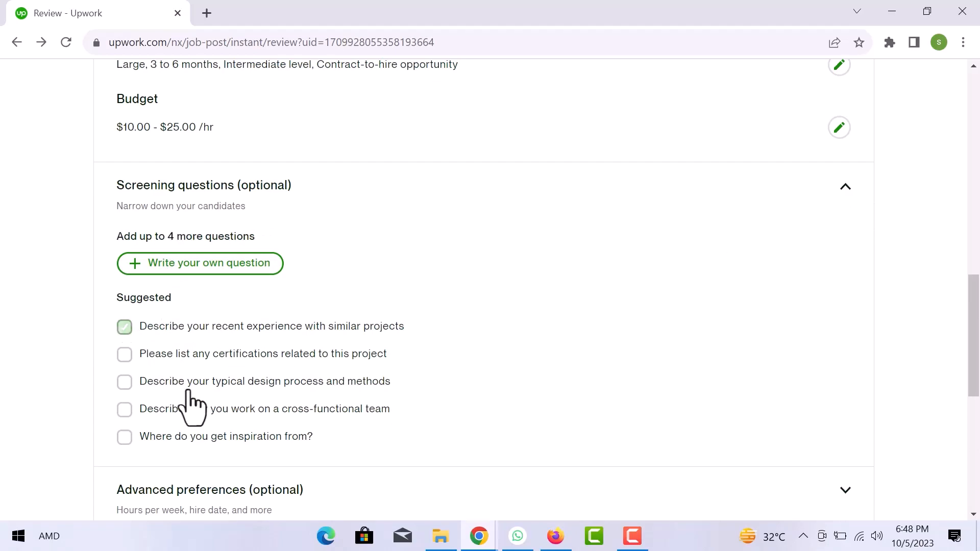
# Step: Set the advanced preferences to a hire date of 1 to 3 days, less than 30 hrs/week and more than one person
pyautogui.scroll(-3, 192, 403)
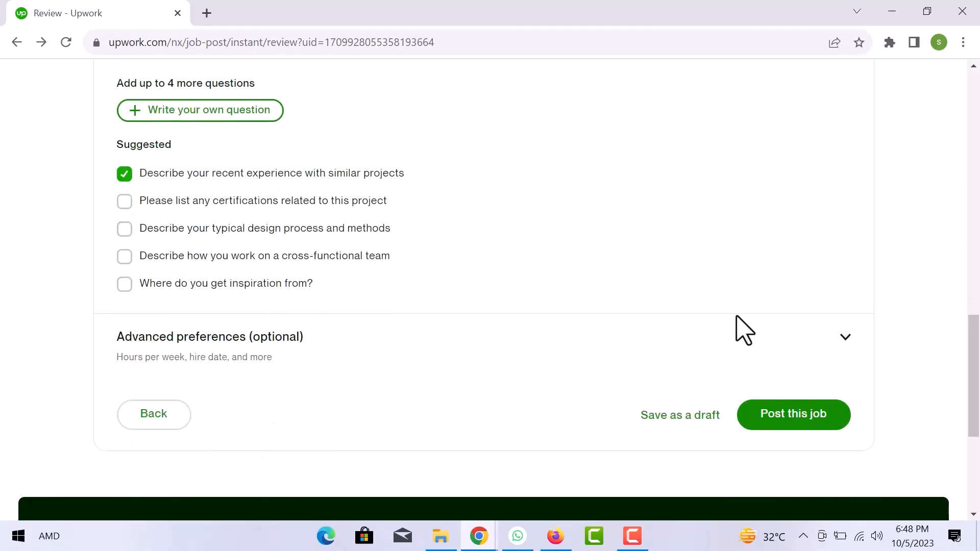
pyautogui.click(845, 337)
pyautogui.scroll(-3, 357, 366)
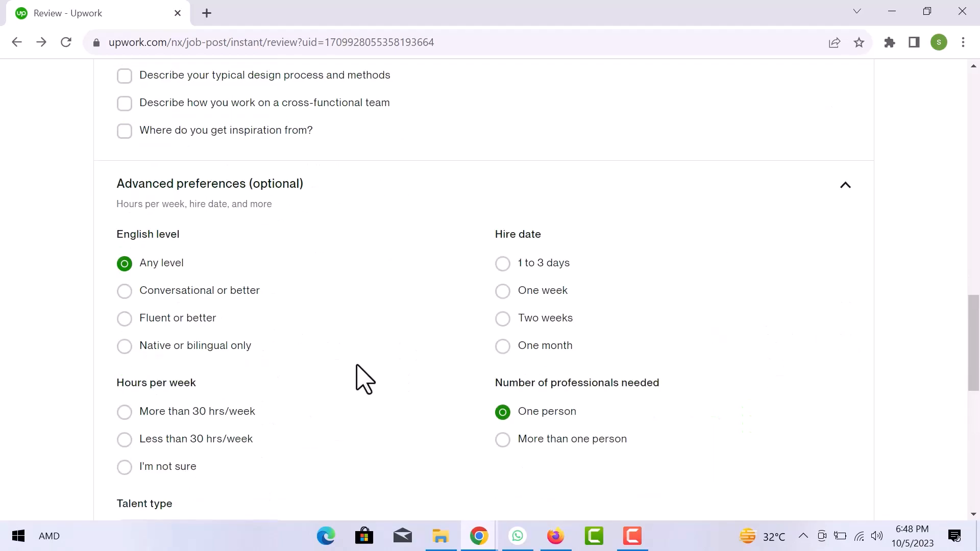
pyautogui.click(504, 264)
pyautogui.scroll(-3, 391, 316)
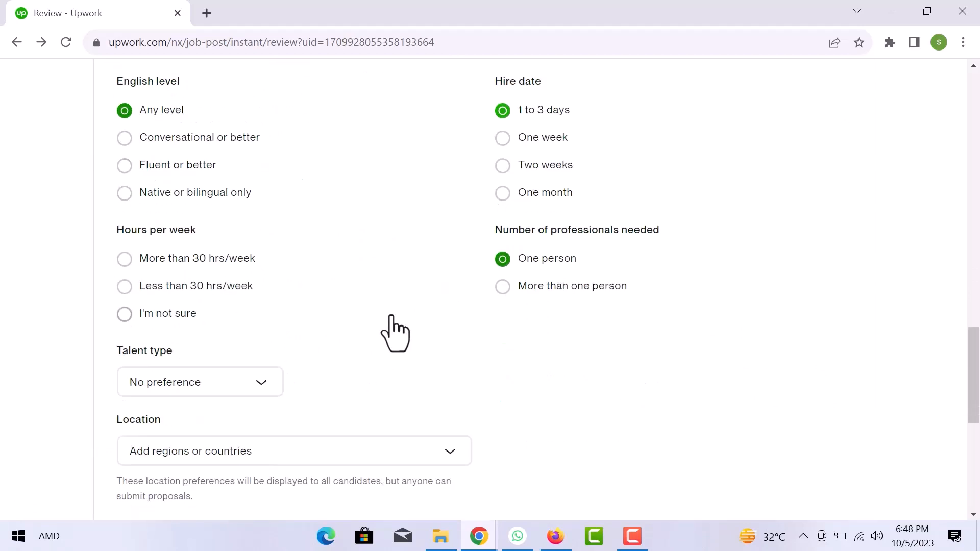
pyautogui.click(125, 287)
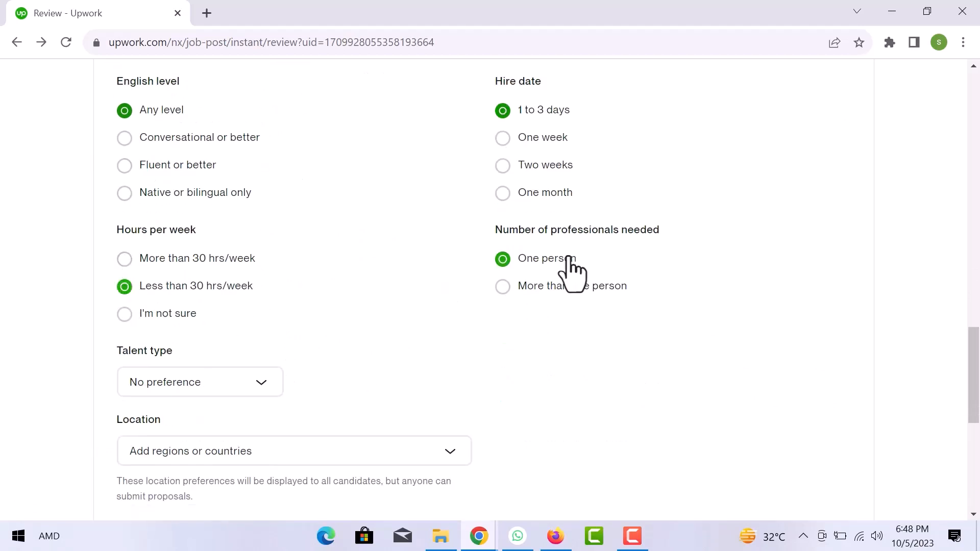
pyautogui.click(503, 289)
# Step: Set the talent type preference to Agency
pyautogui.scroll(-2, 459, 296)
pyautogui.click(225, 317)
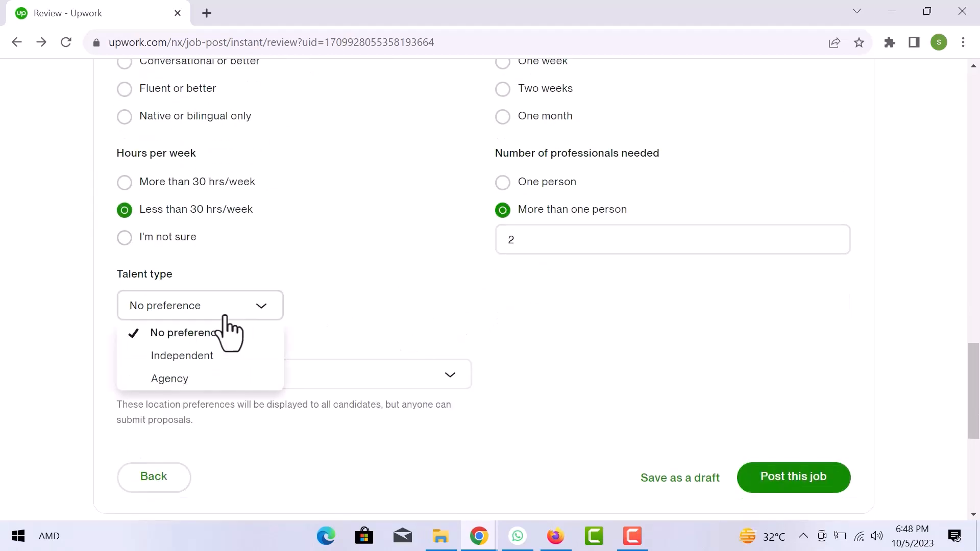
pyautogui.click(227, 386)
# Step: Add United States as the preferred talent location and post the job
pyautogui.scroll(-1, 338, 294)
pyautogui.scroll(-2, 337, 306)
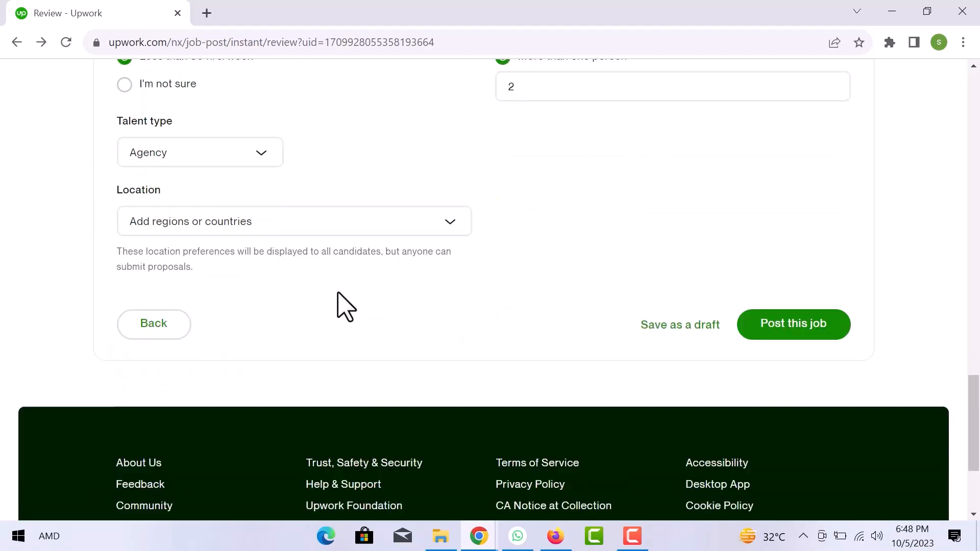
pyautogui.click(356, 232)
pyautogui.write('united')
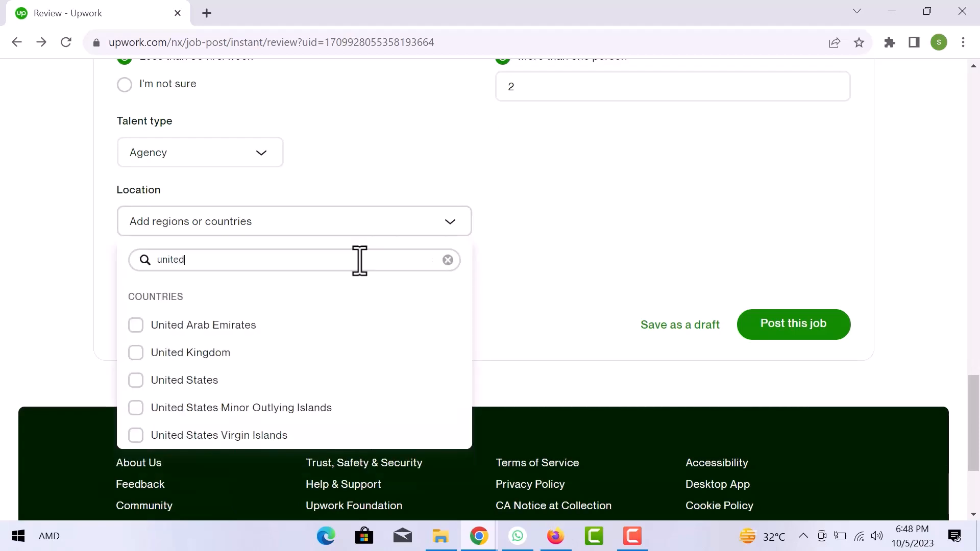
pyautogui.click(319, 380)
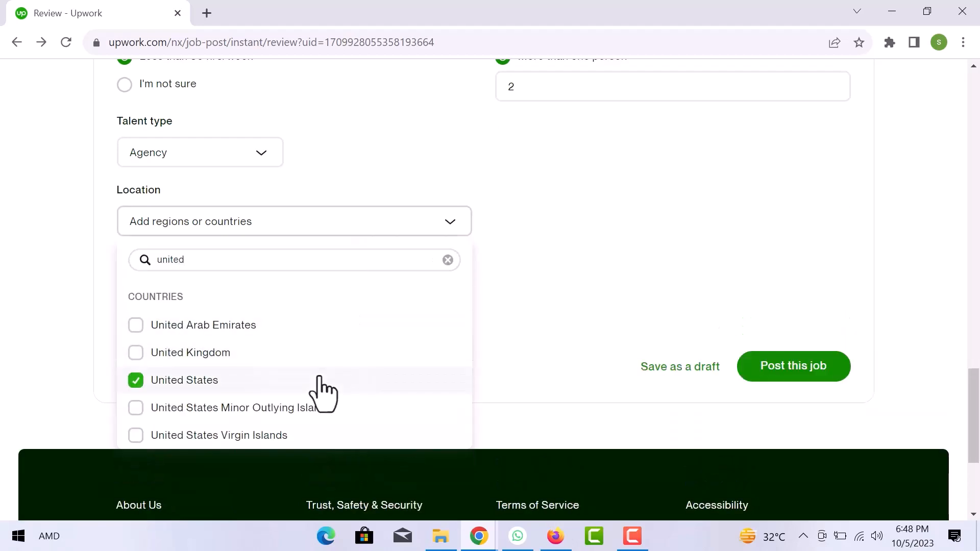
pyautogui.click(801, 375)
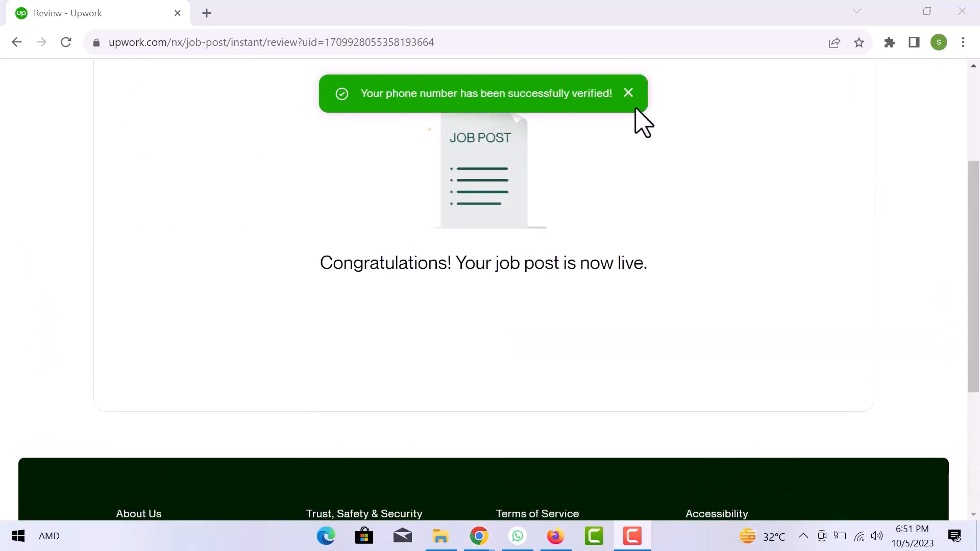
# Step: Dismiss the phone verification notice on the job post confirmation page
pyautogui.click(628, 93)
pyautogui.scroll(3, 633, 238)
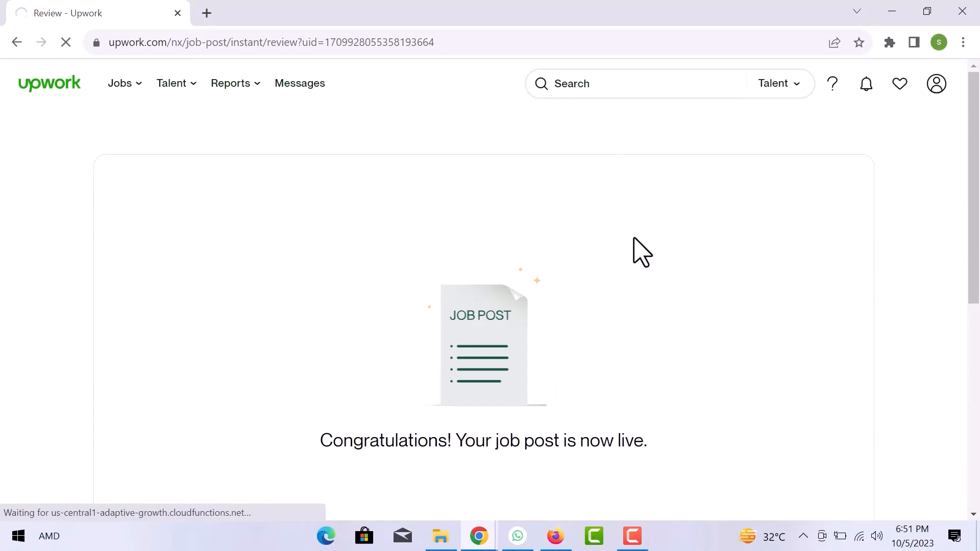
pyautogui.click(935, 85)
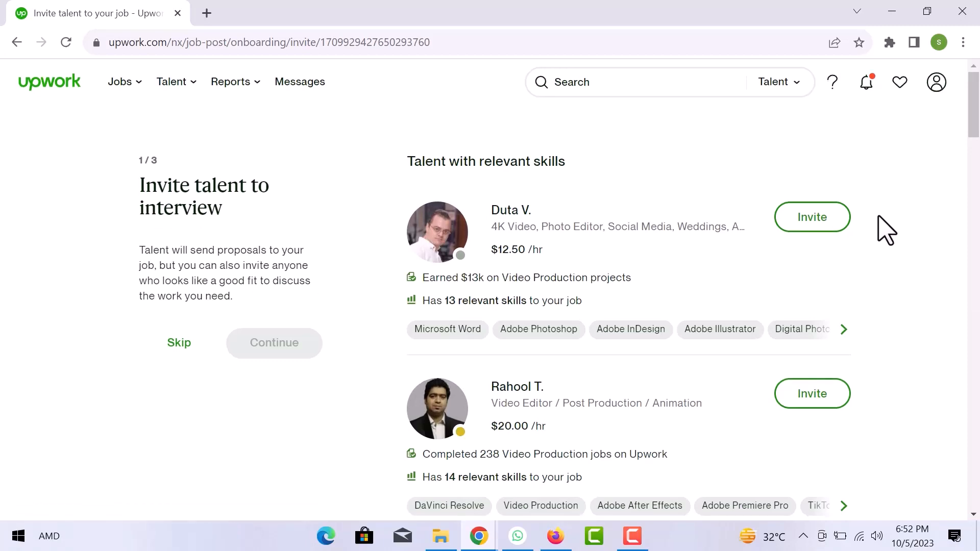
# Step: Look through the talent with relevant skills, and skip both the interview invitations and the billing method
pyautogui.scroll(-4, 887, 230)
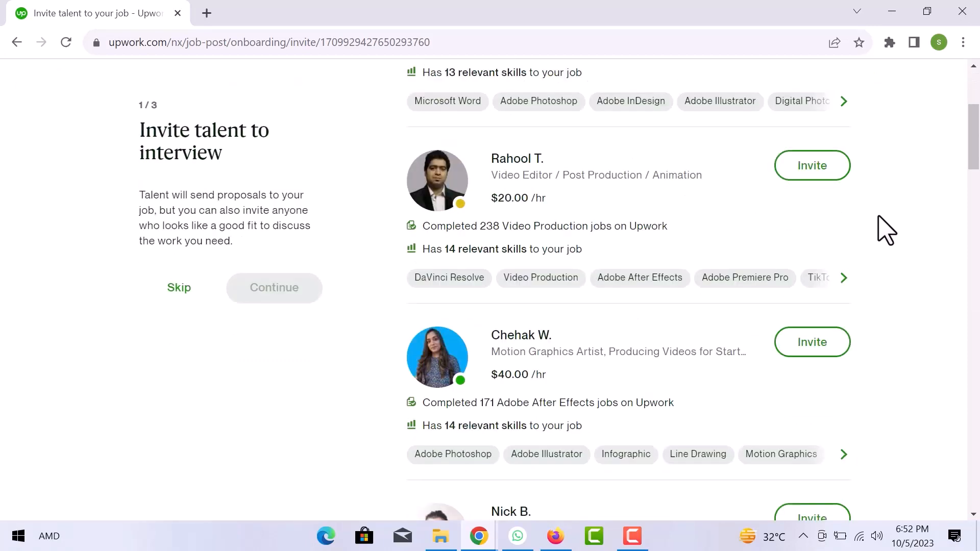
pyautogui.scroll(-10, 887, 229)
pyautogui.scroll(-10, 886, 230)
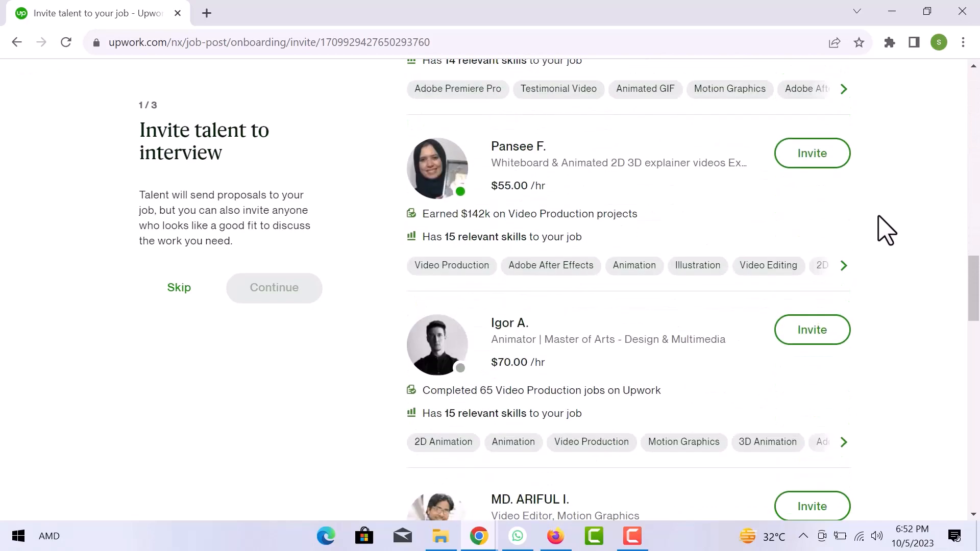
pyautogui.click(178, 288)
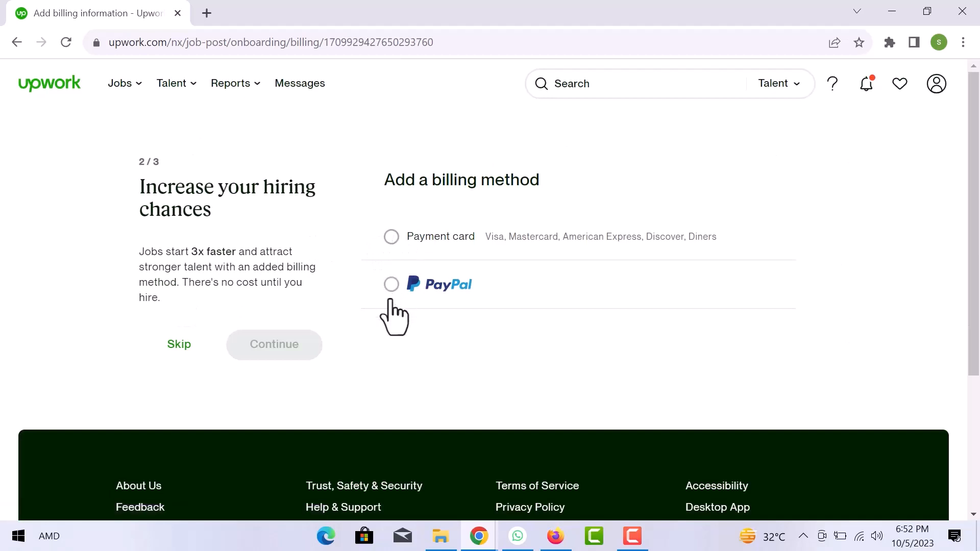
pyautogui.click(173, 344)
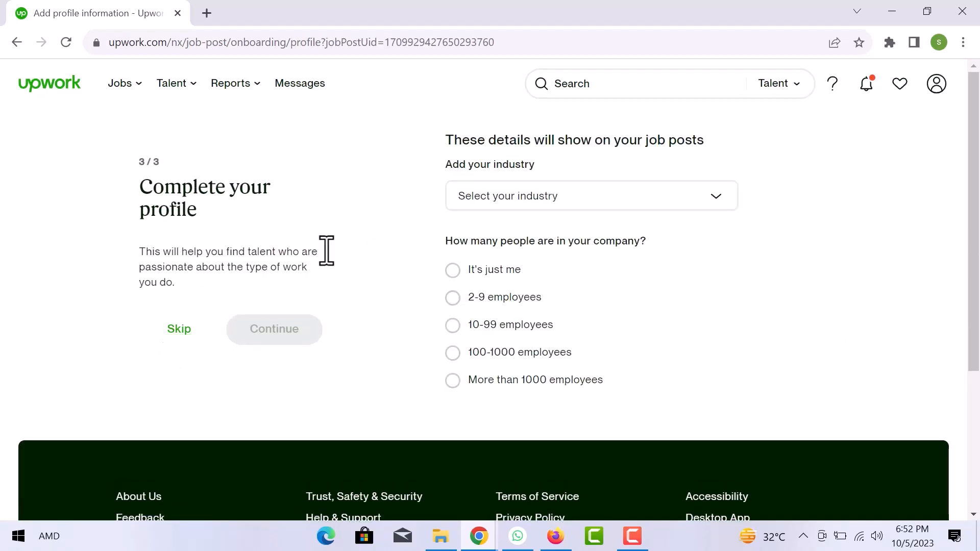
# Step: Choose Tech & IT as the industry and 2-9 employees as the company size, and skip the profile completion page
pyautogui.click(690, 199)
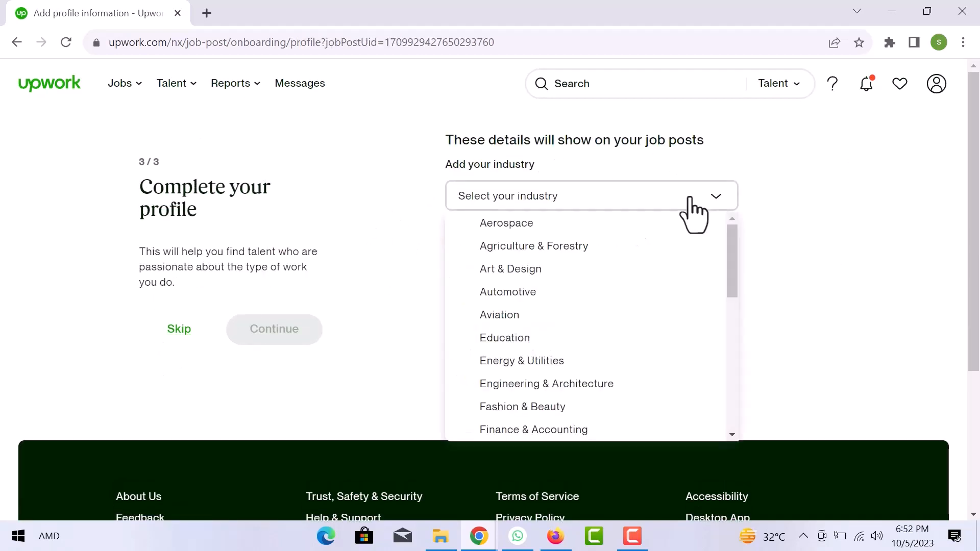
pyautogui.scroll(-5, 677, 276)
pyautogui.scroll(-3, 675, 278)
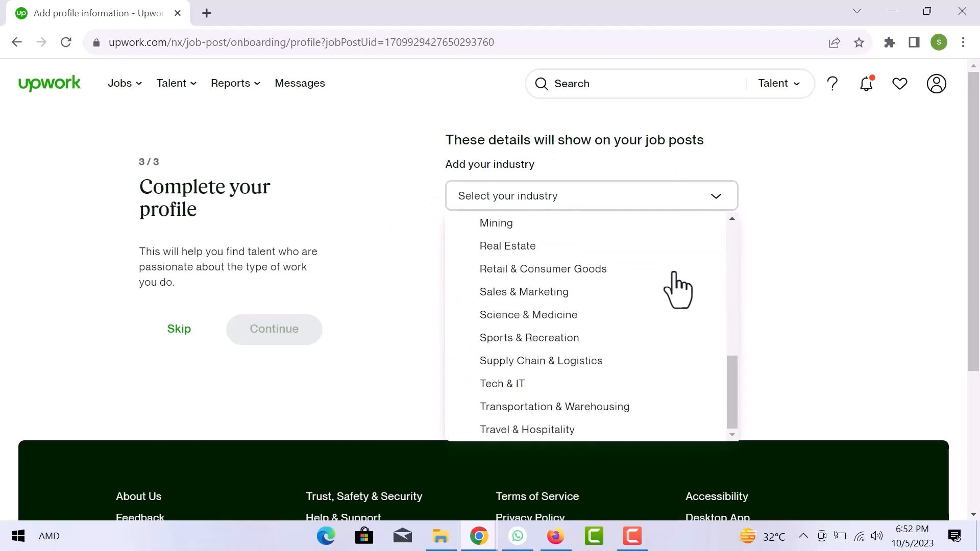
pyautogui.click(645, 381)
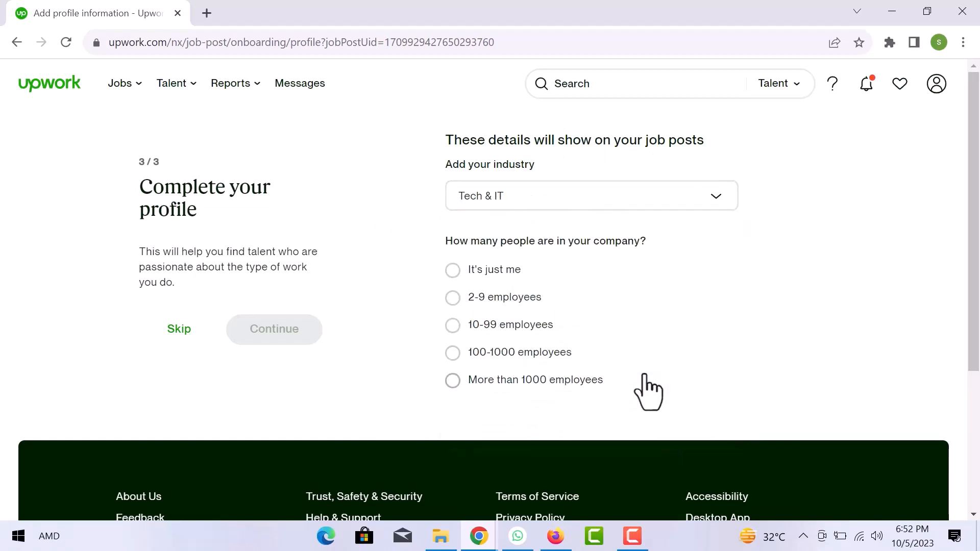
pyautogui.click(453, 303)
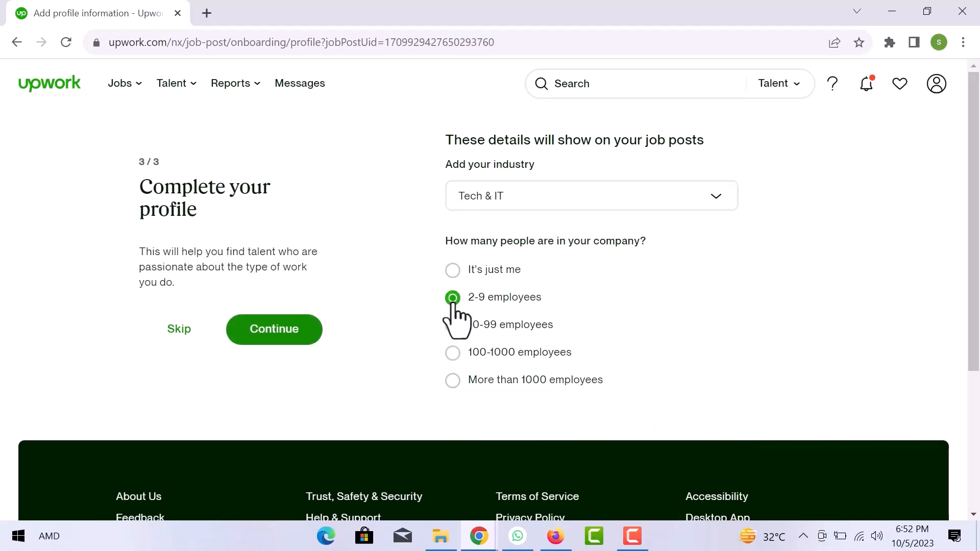
pyautogui.click(177, 332)
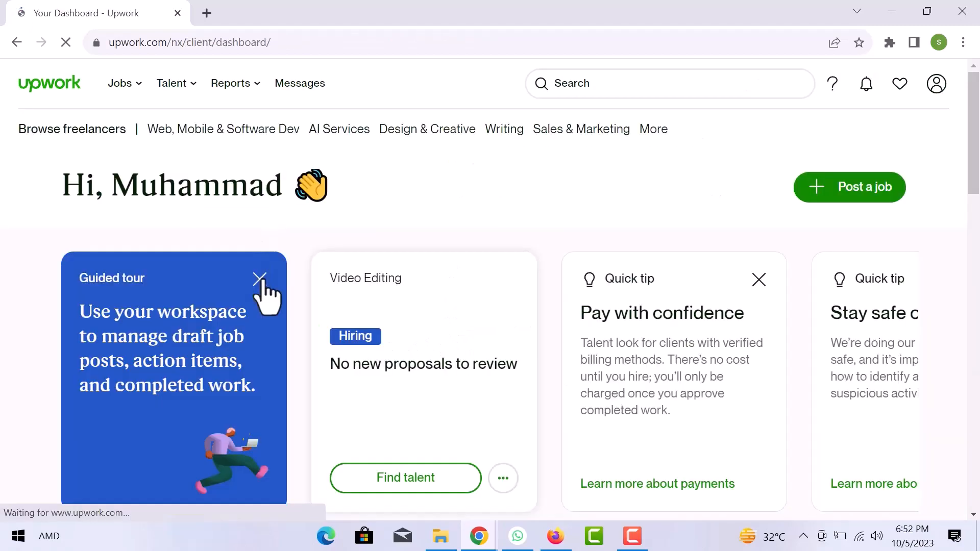
# Step: Close the workspace guided tour card and look over the client dashboard
pyautogui.click(260, 280)
pyautogui.scroll(-3, 262, 280)
pyautogui.scroll(-10, 263, 295)
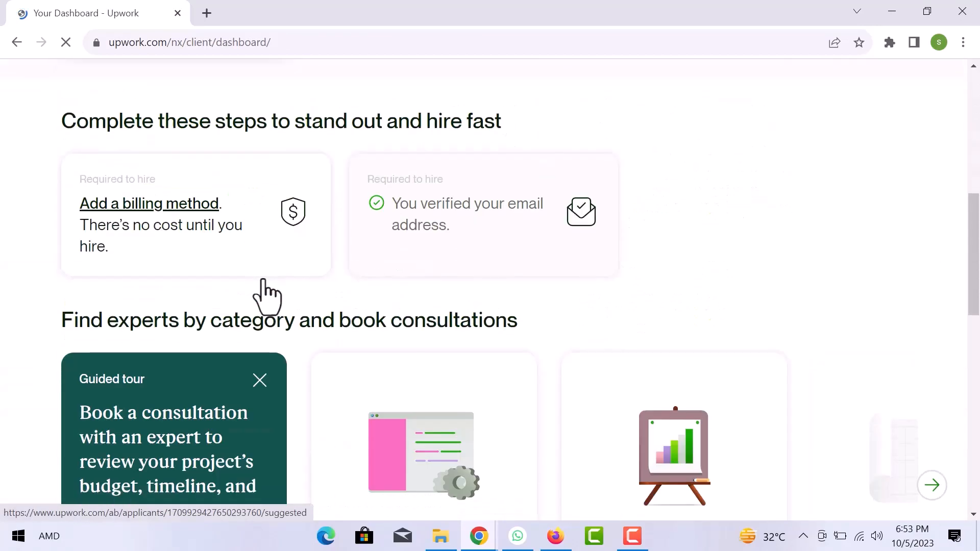
pyautogui.scroll(15, 267, 288)
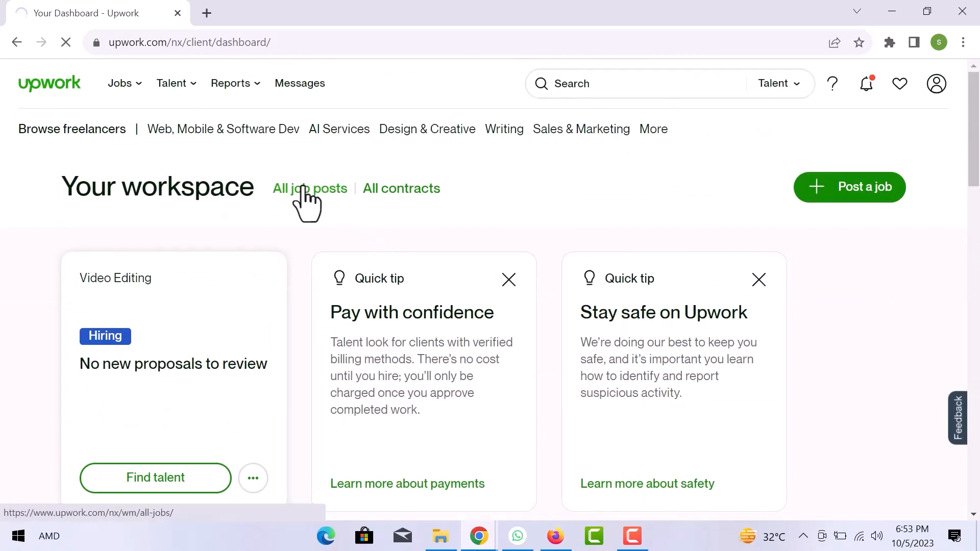
# Step: Open the proposals of the Video Editing job from all job posts and examine the freelancers suggested for invitation
pyautogui.click(305, 189)
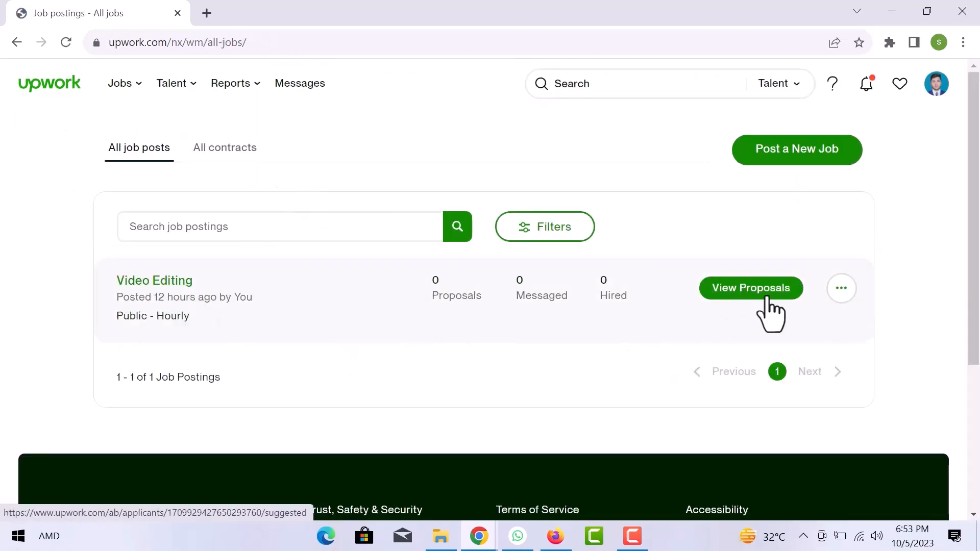
pyautogui.click(761, 291)
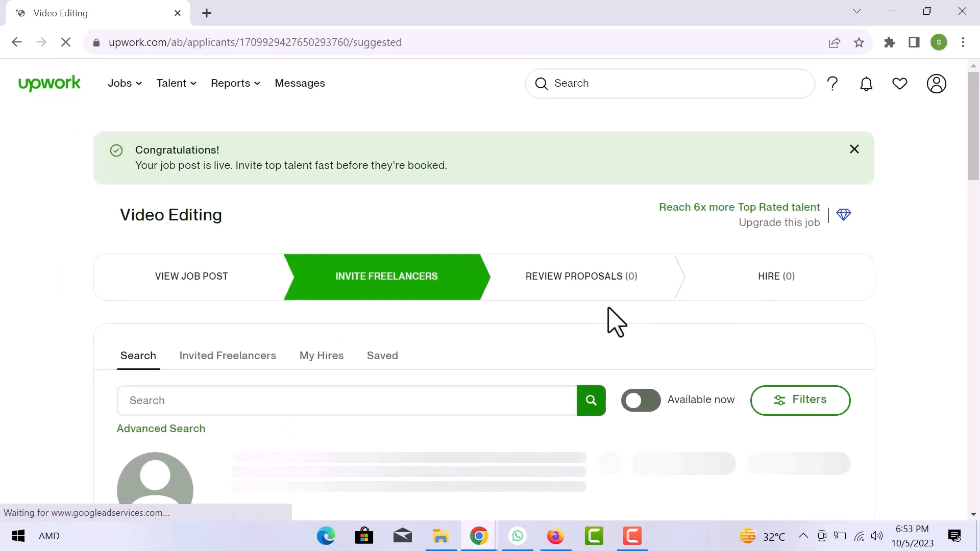
pyautogui.scroll(-5, 616, 321)
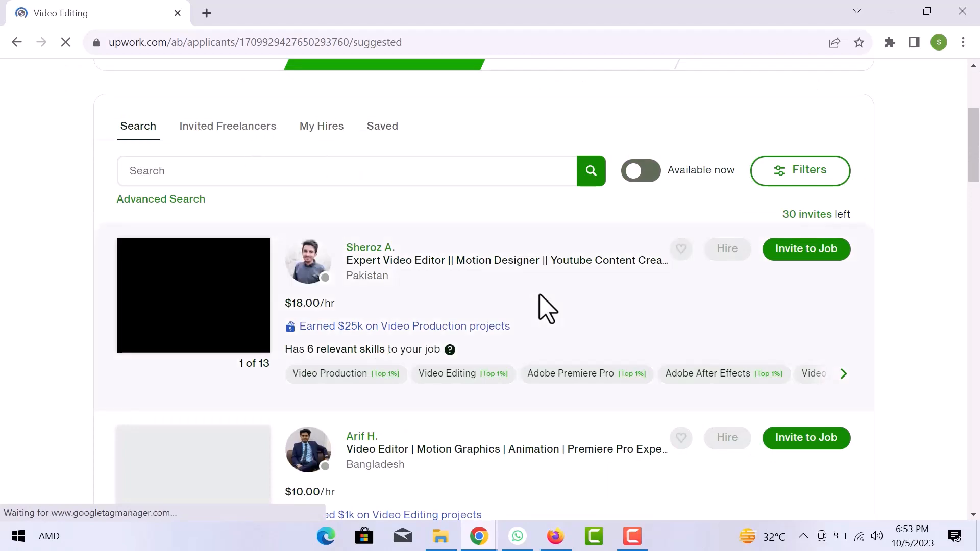
pyautogui.scroll(-5, 546, 309)
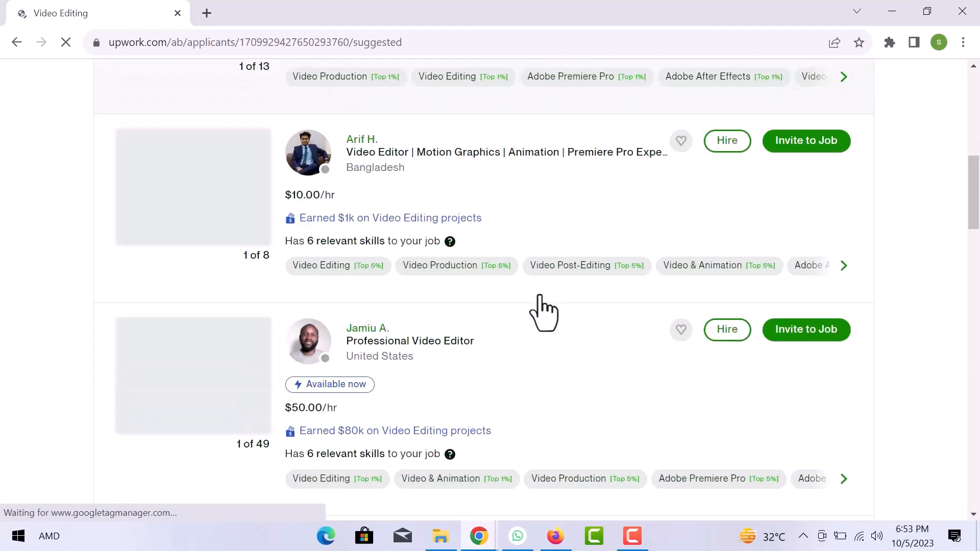